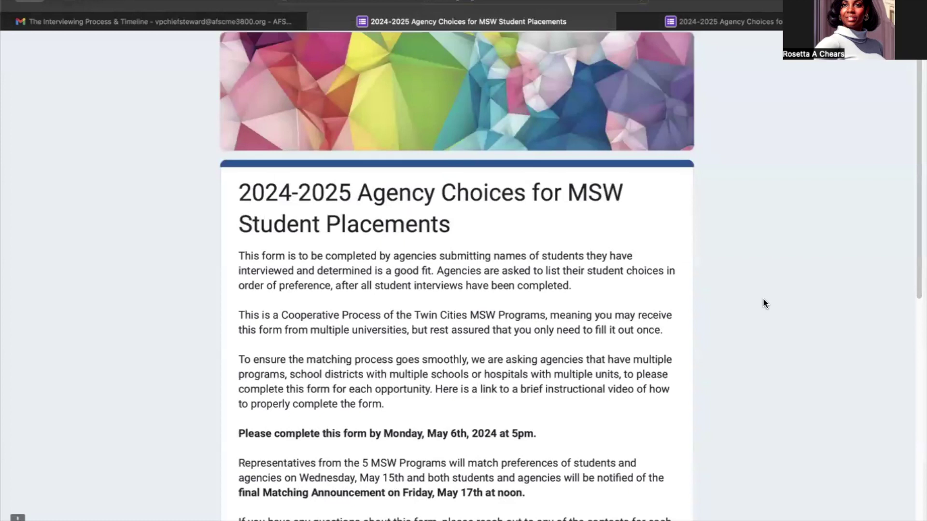
Step: Read through the form's introduction and school contacts, and continue to the Agency Contact Information section
scroll(764, 300, down, 3)
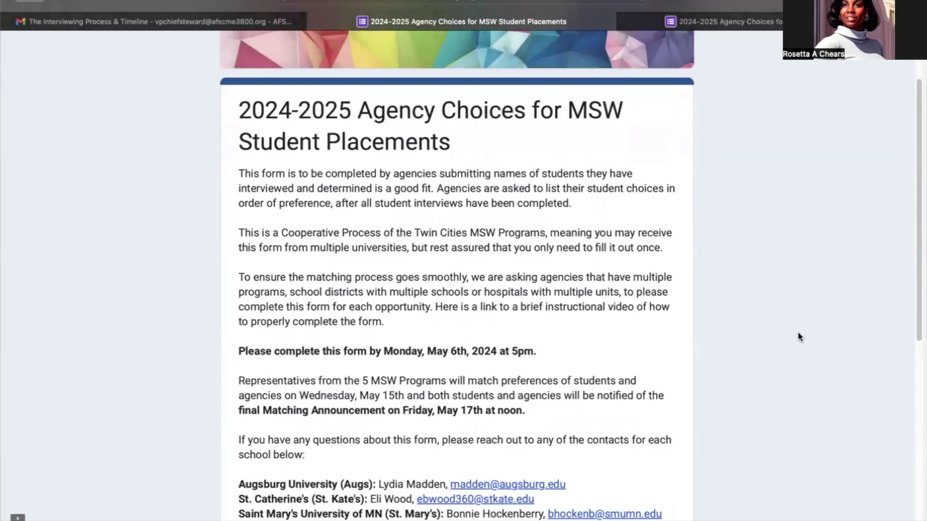
scroll(798, 334, down, 5)
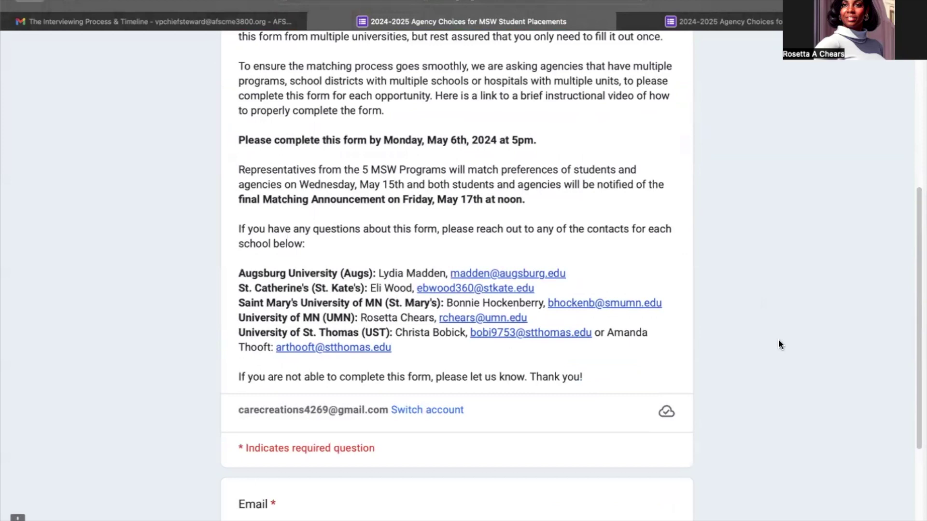
scroll(778, 342, down, 4)
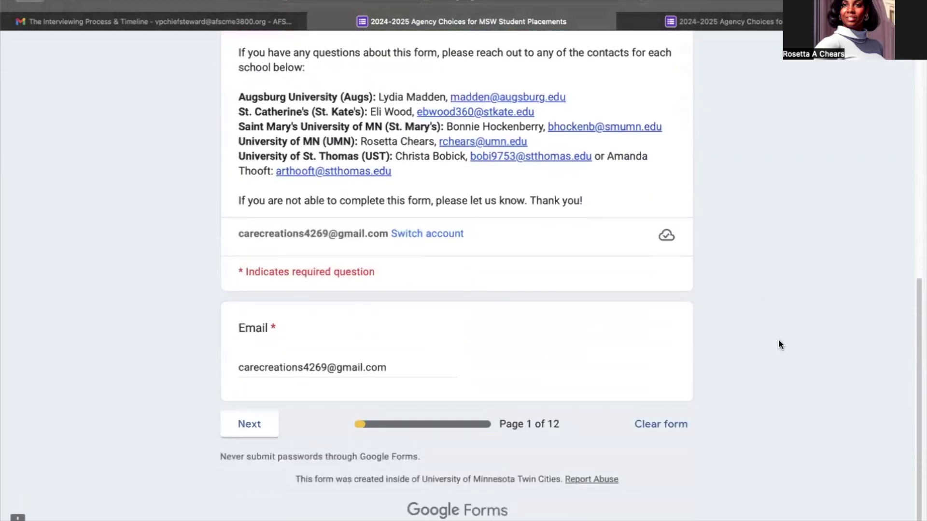
click(250, 427)
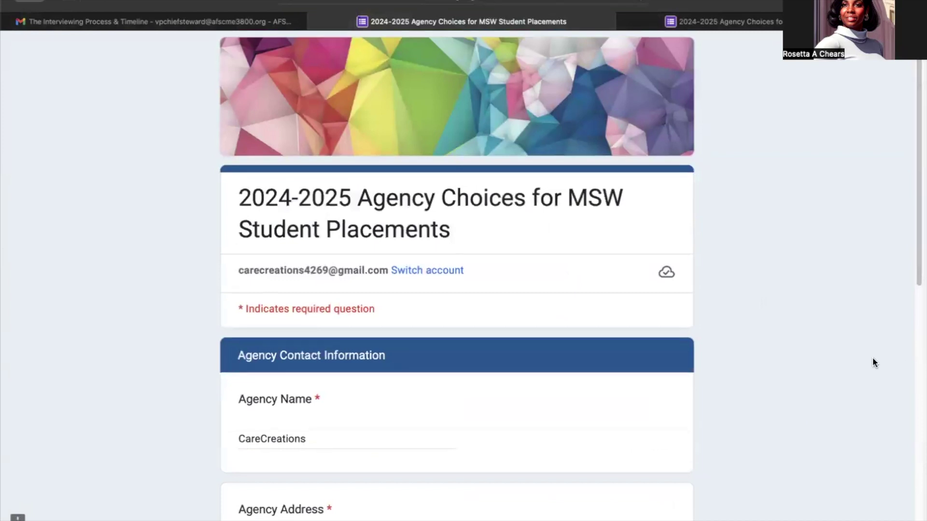
Step: Review the agency's name, address and coordinator contact details, and continue to the Number of Students Accepted section
scroll(874, 361, down, 3)
scroll(874, 361, down, 4)
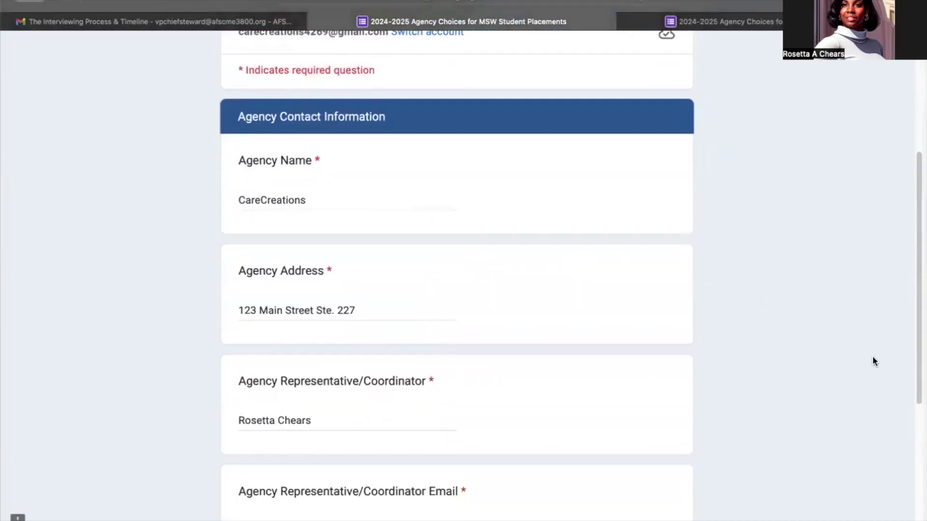
scroll(873, 362, down, 1)
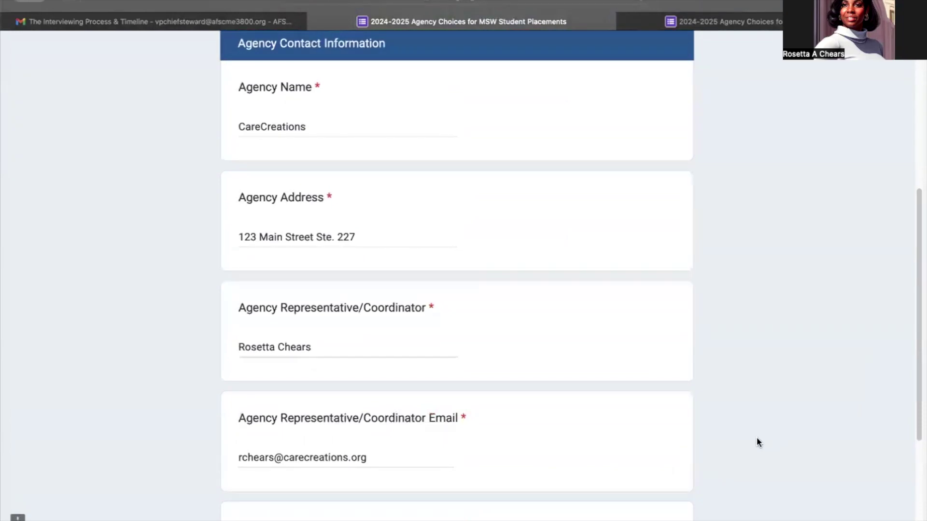
scroll(757, 438, down, 3)
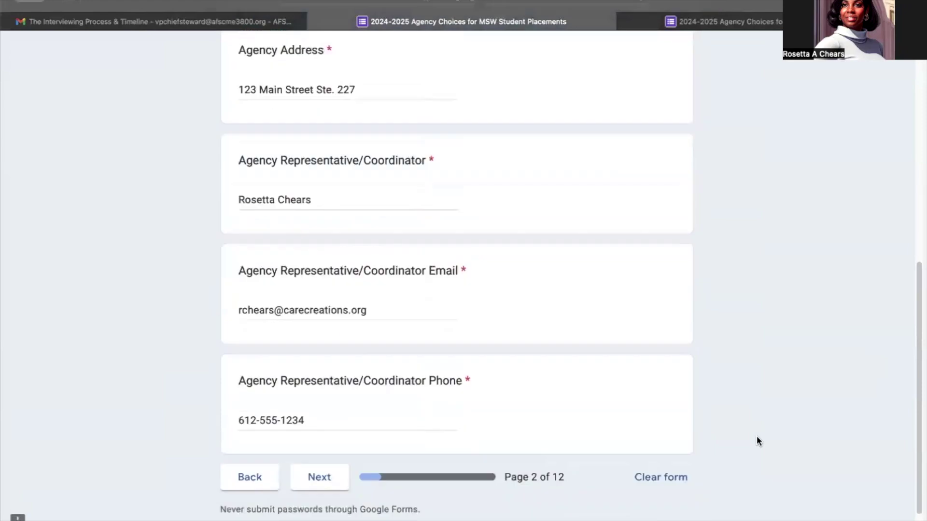
click(302, 478)
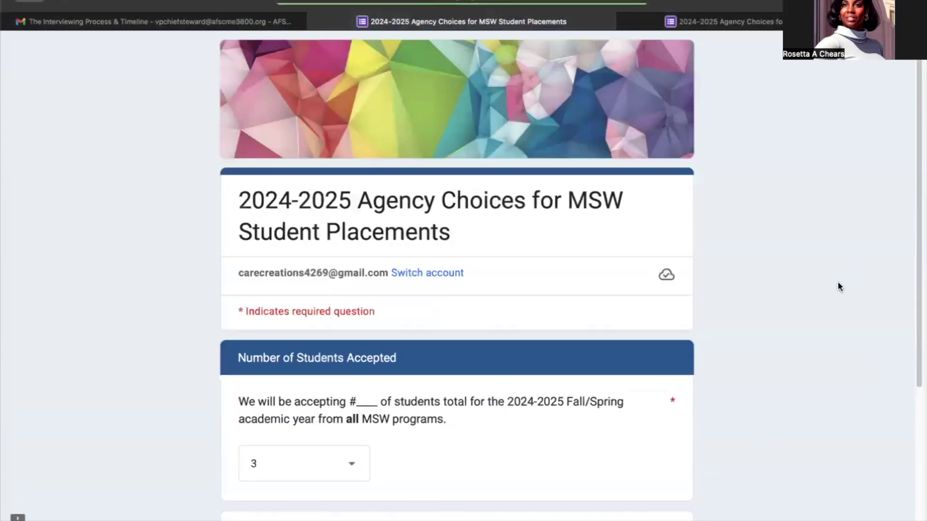
Step: Choose 3 as the total number of students accepted and Foundation as the placement level, and continue to the student choices section
scroll(838, 287, down, 3)
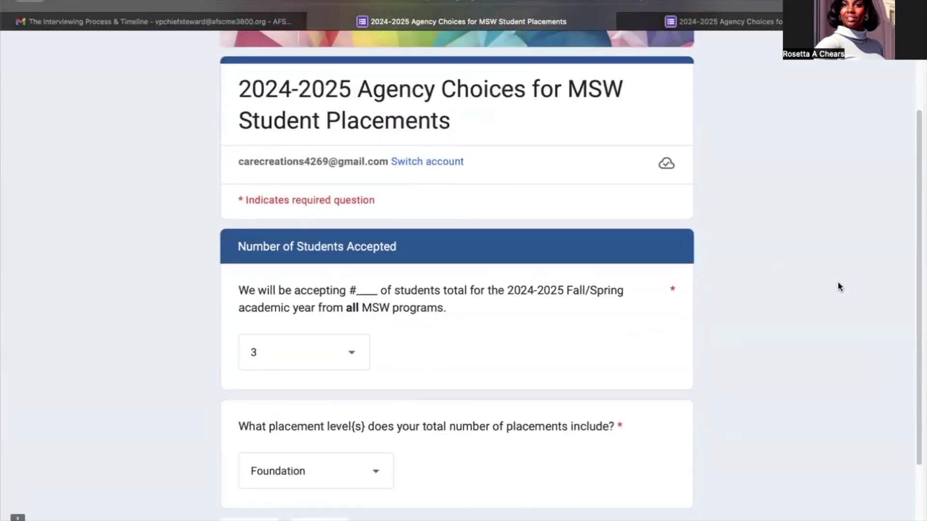
scroll(838, 287, down, 2)
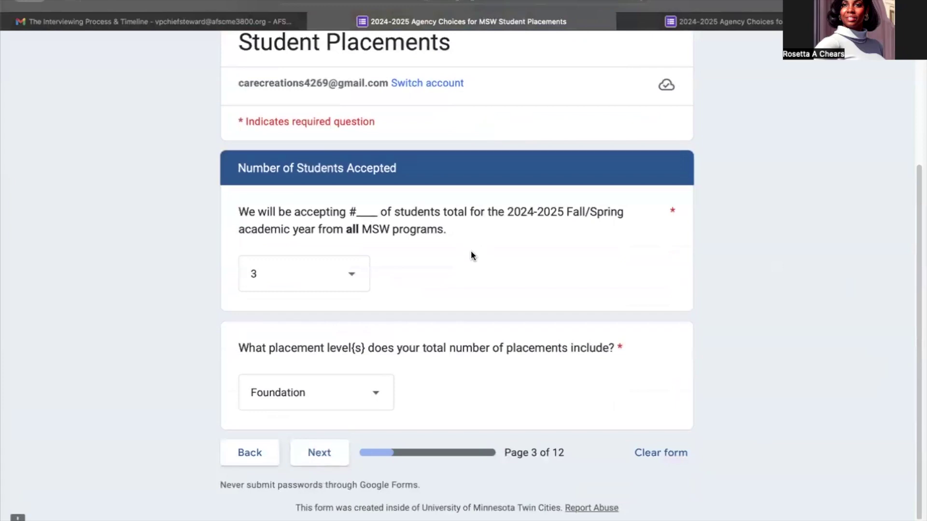
click(355, 274)
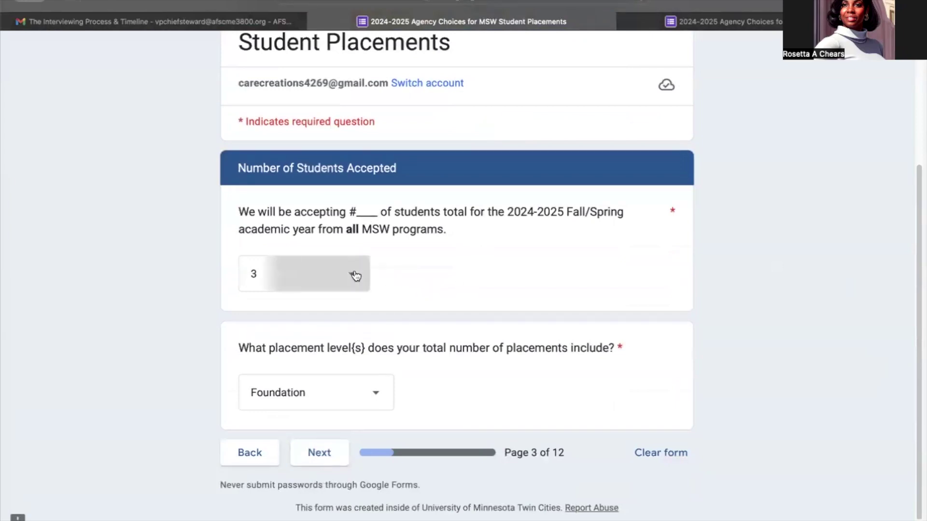
click(357, 232)
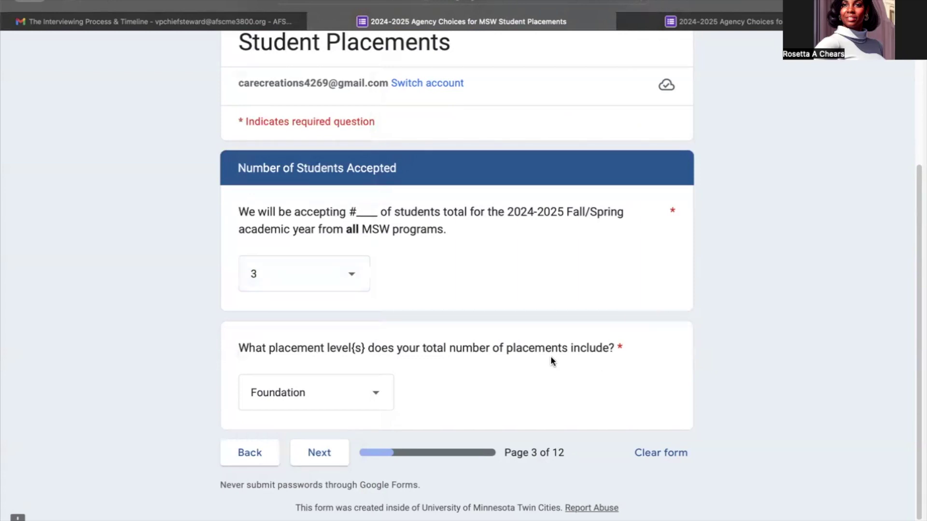
click(376, 396)
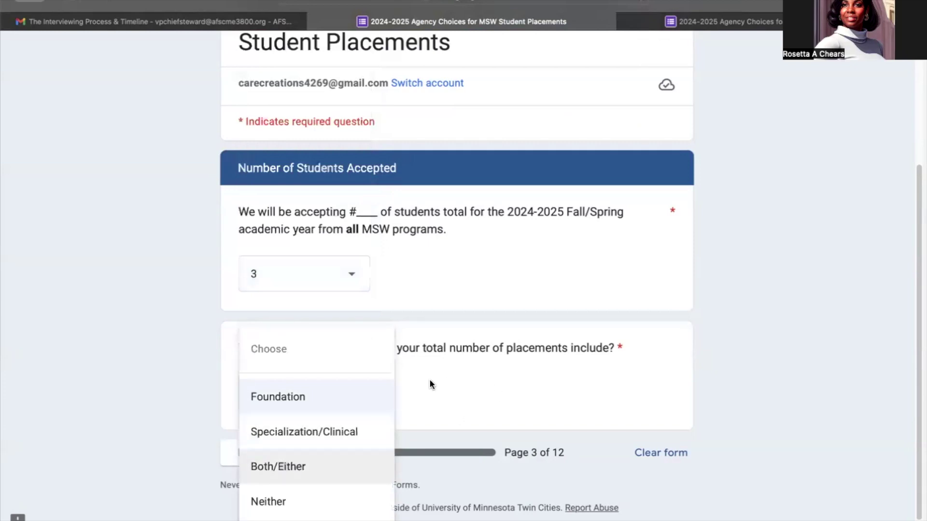
click(354, 398)
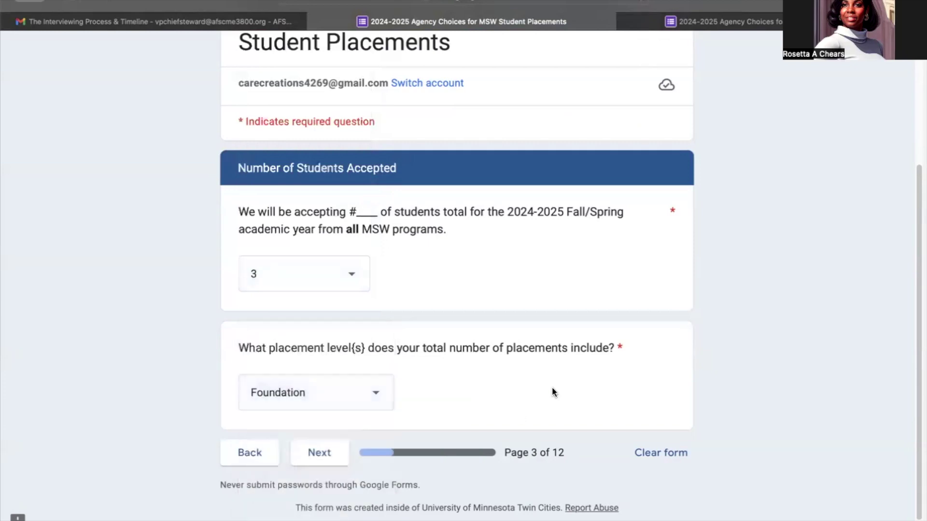
click(319, 458)
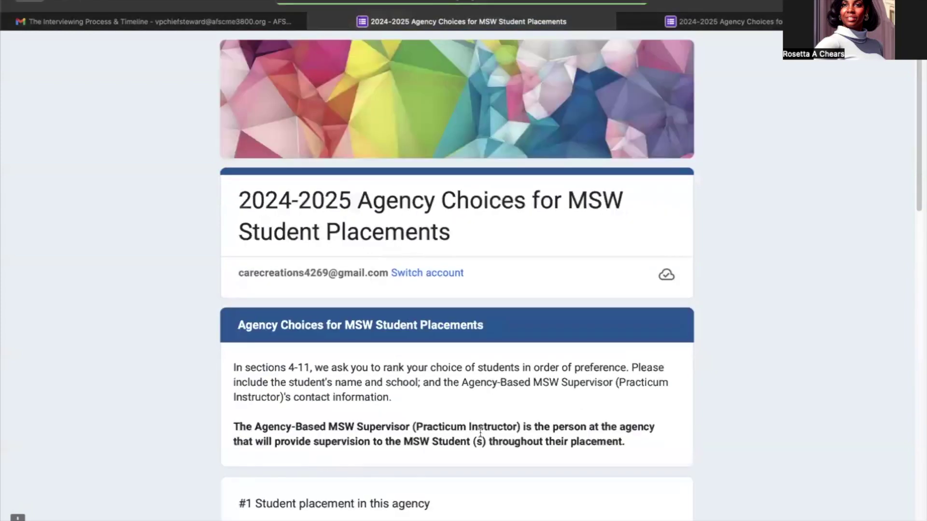
Step: Review the ranking instructions and the #1 student's name, MSW program and supervisor contact details, and continue to the #2 student placement
scroll(758, 349, down, 3)
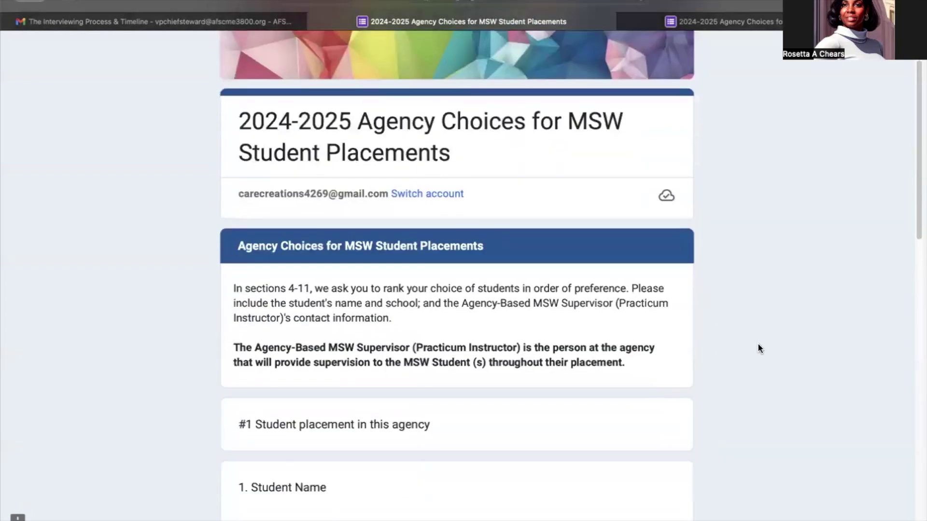
scroll(758, 348, down, 3)
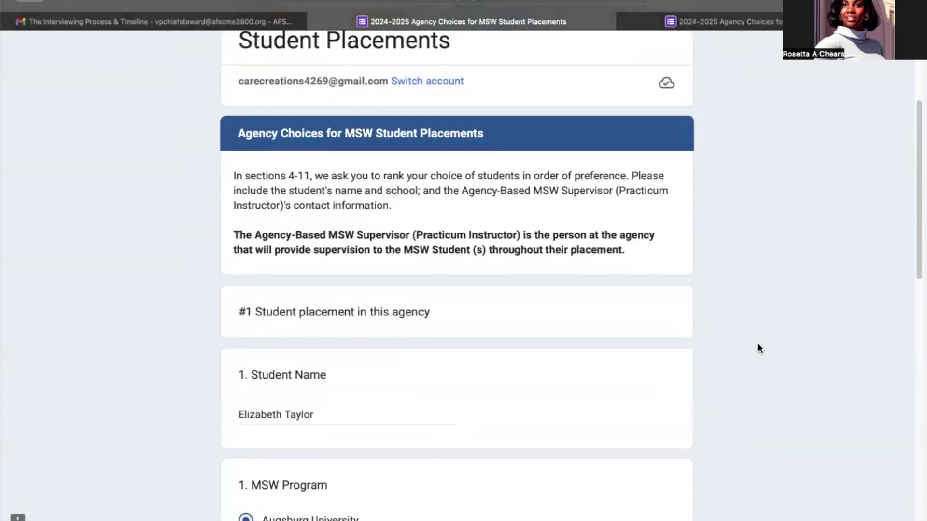
scroll(758, 344, down, 1)
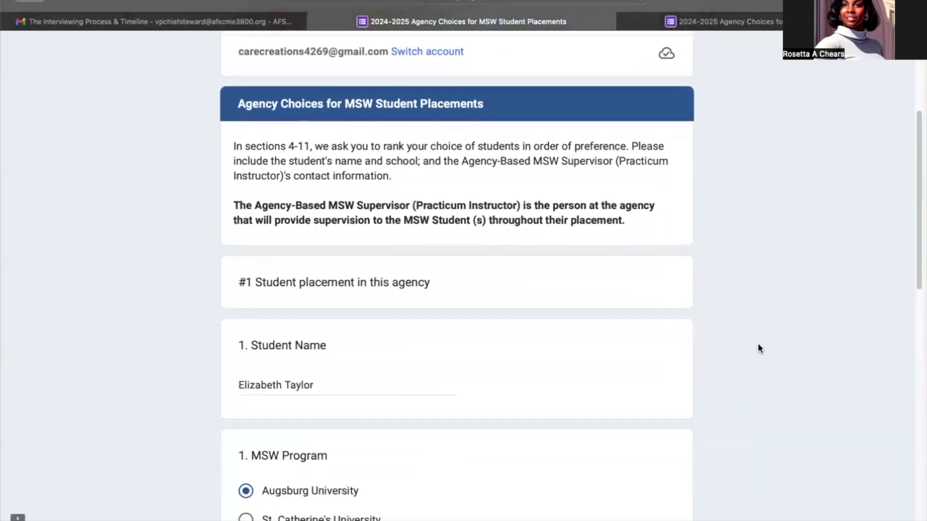
scroll(758, 347, down, 3)
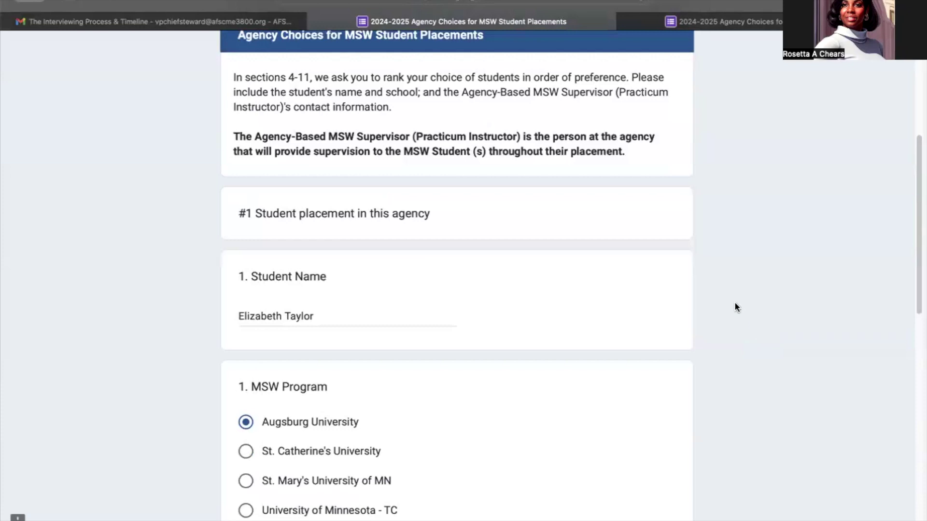
scroll(734, 304, down, 4)
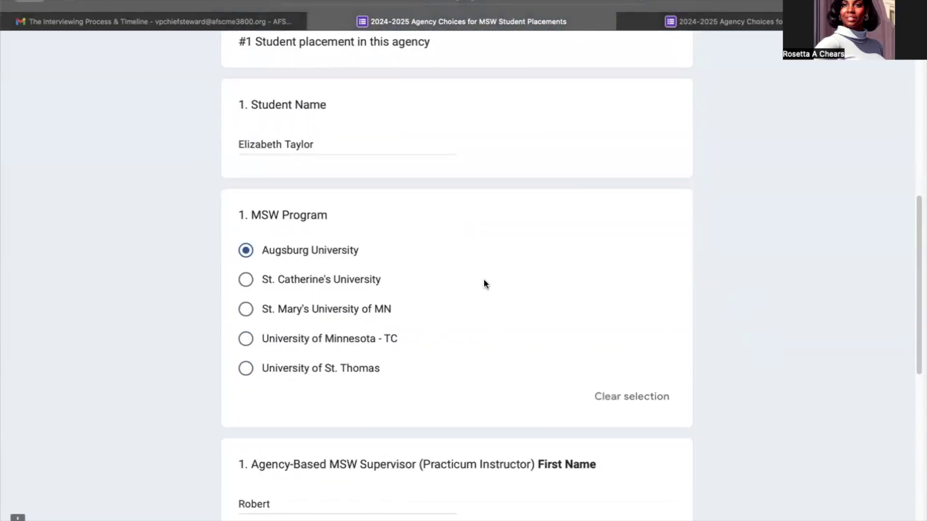
scroll(819, 360, down, 3)
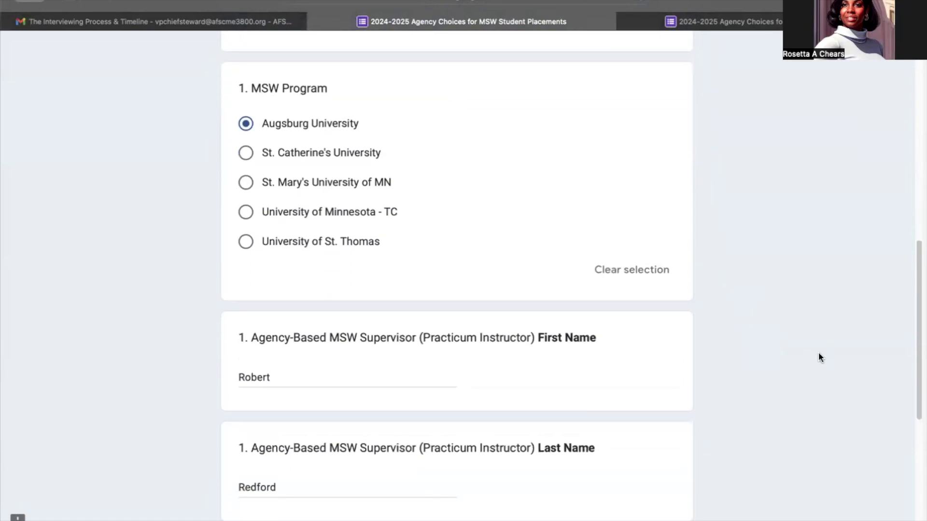
scroll(819, 358, down, 1)
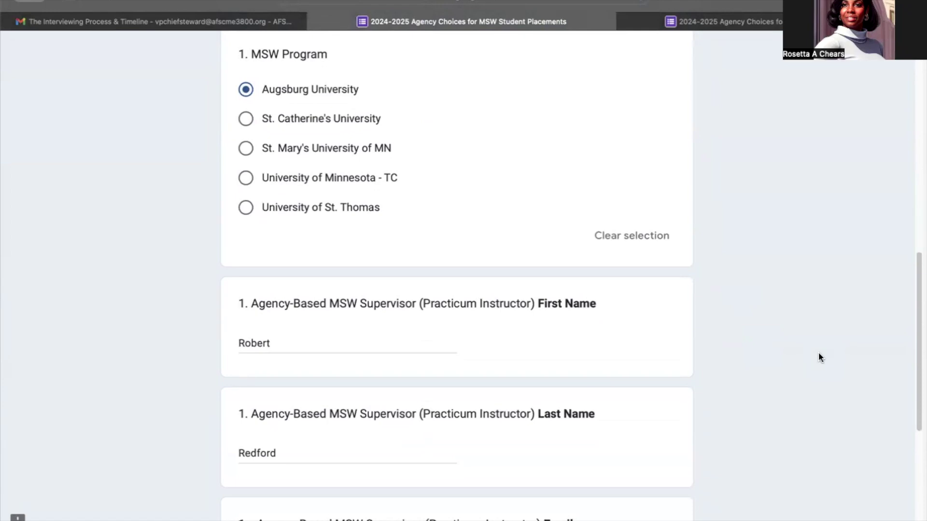
scroll(819, 358, up, 1)
scroll(818, 354, up, 1)
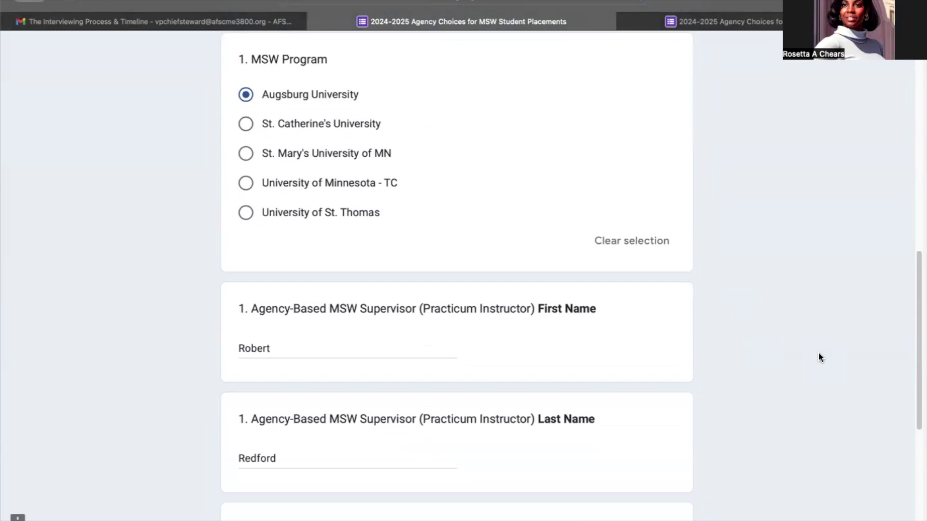
scroll(818, 354, down, 8)
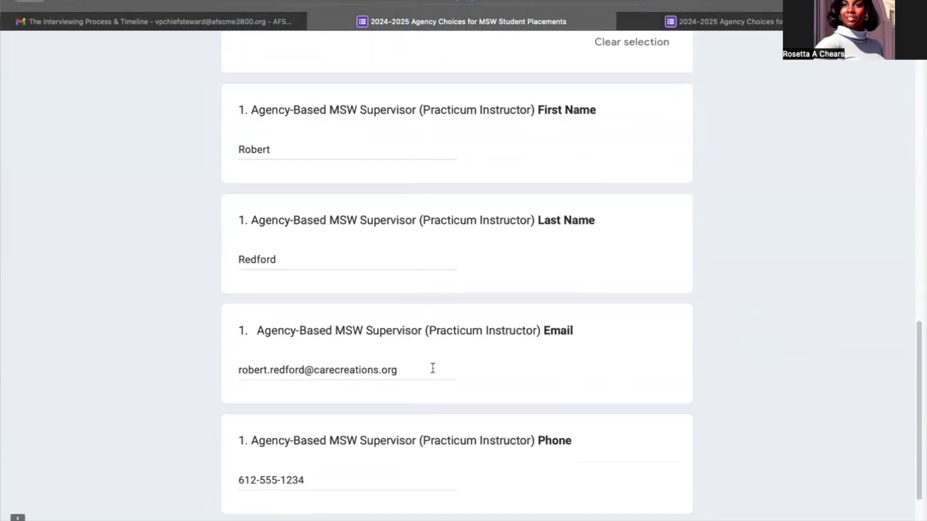
scroll(691, 366, down, 3)
click(318, 462)
Step: Review the #2 student's name, MSW program and supervisor contact details, and continue to the #3 student placement
scroll(834, 343, down, 6)
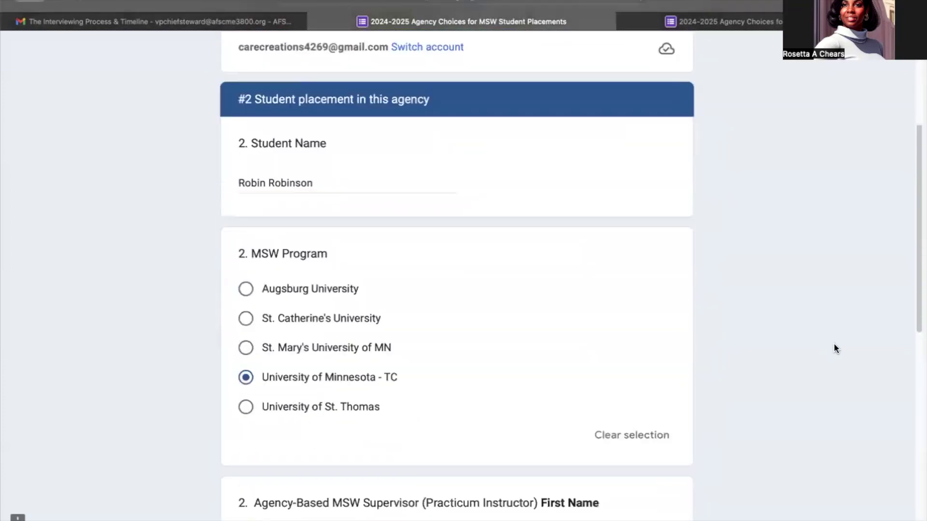
scroll(836, 348, down, 1)
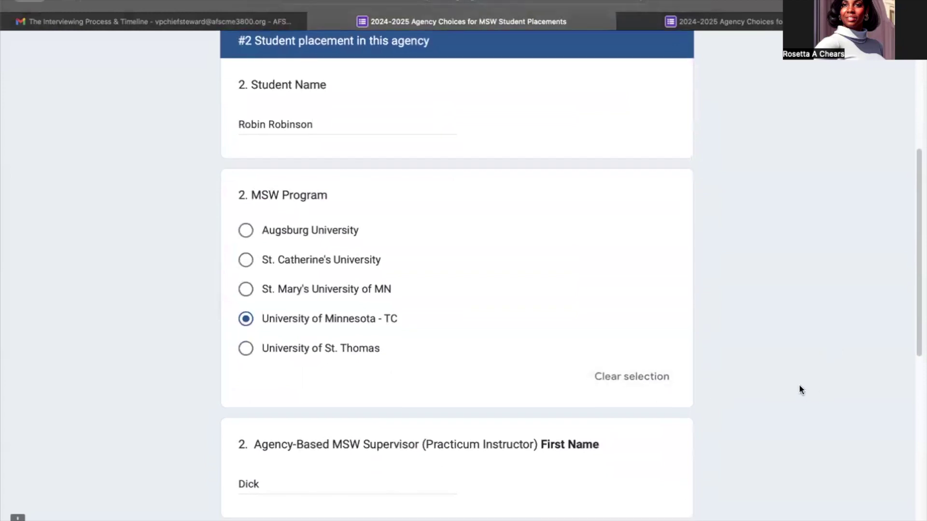
scroll(800, 385, down, 8)
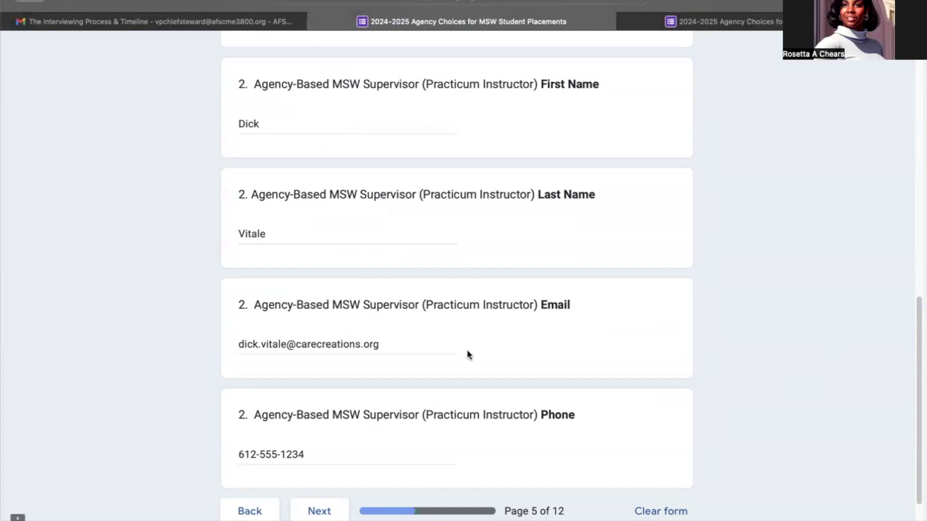
click(339, 511)
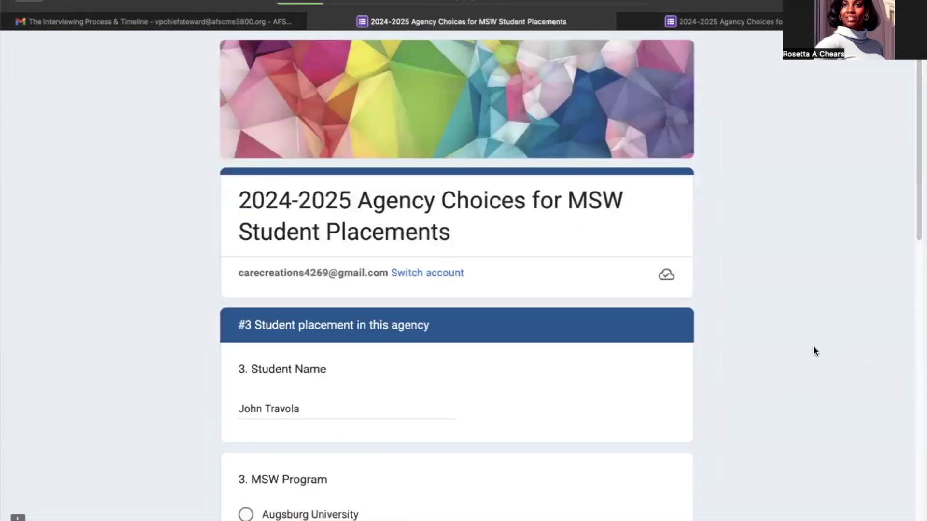
Step: Review the #3 student's name, MSW program and supervisor contact details, and continue to the #4 student placement
scroll(809, 345, down, 5)
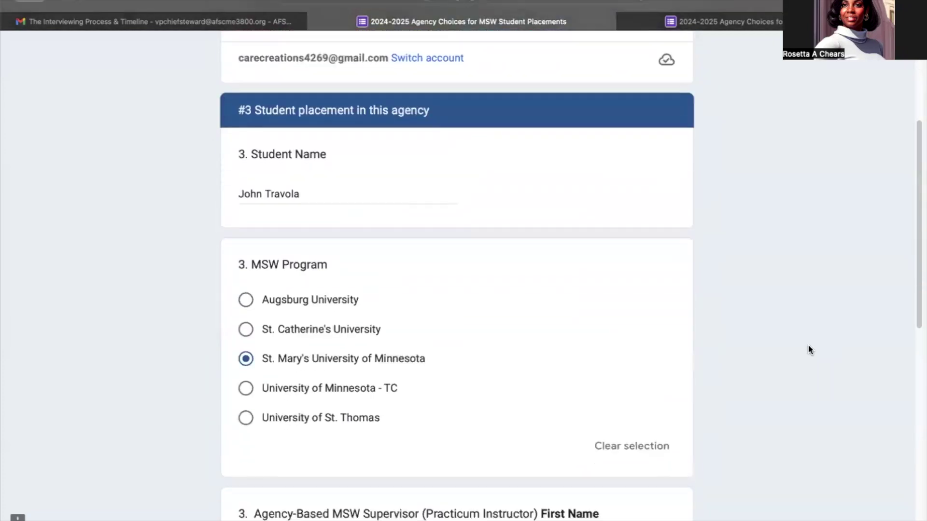
scroll(808, 346, down, 1)
scroll(809, 345, down, 4)
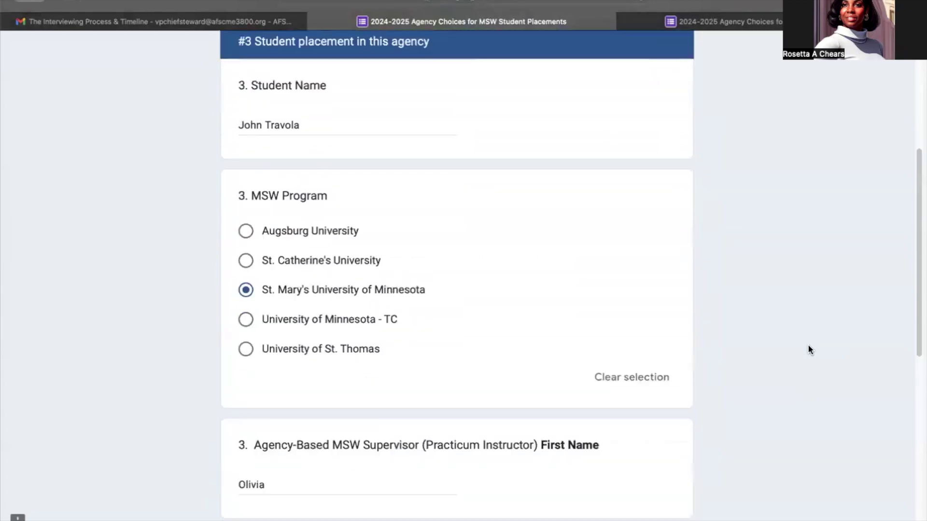
scroll(809, 346, down, 3)
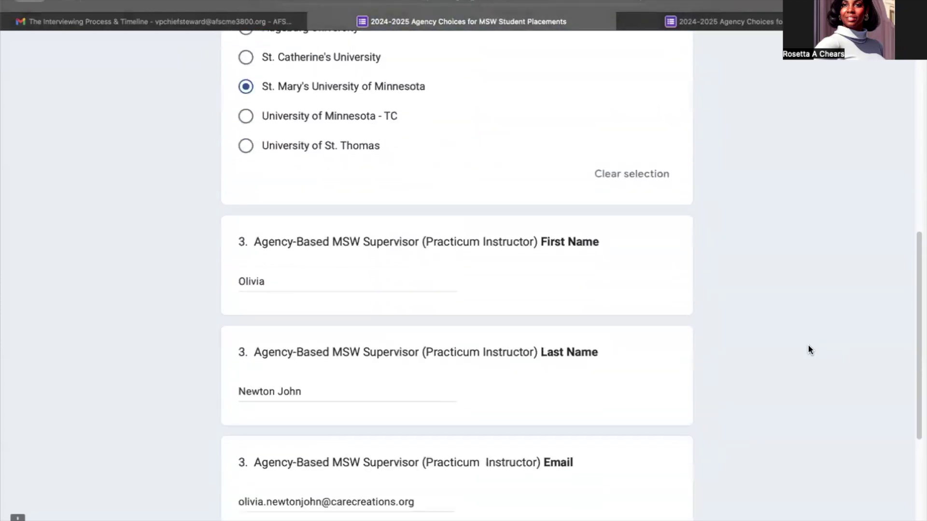
scroll(809, 348, down, 1)
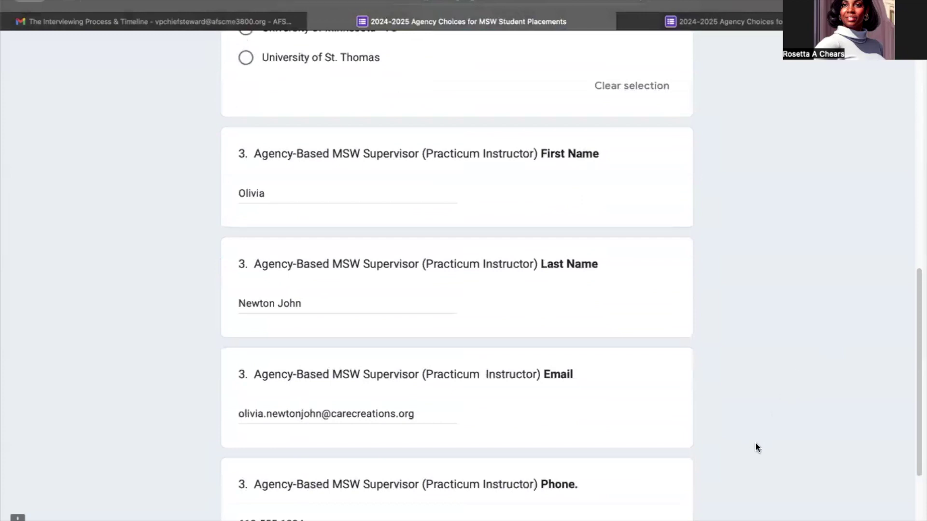
scroll(705, 447, down, 1)
scroll(753, 454, down, 3)
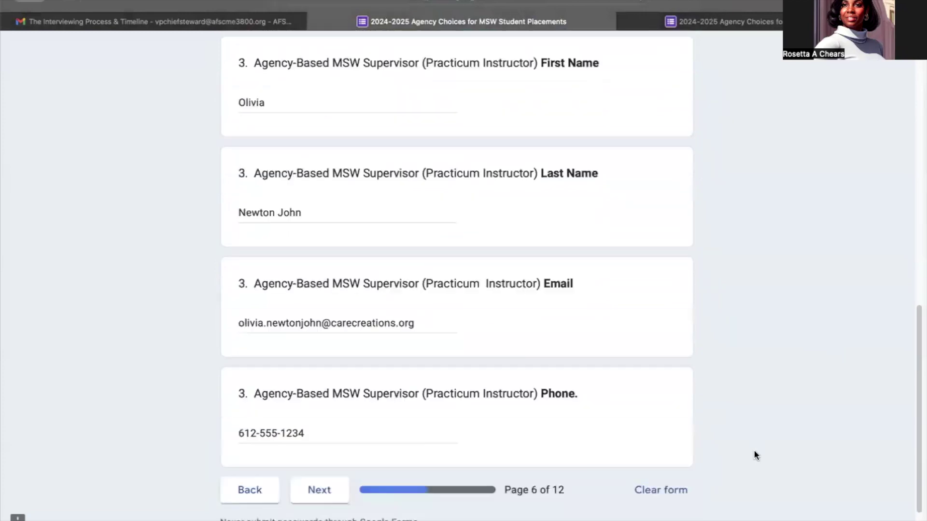
click(320, 427)
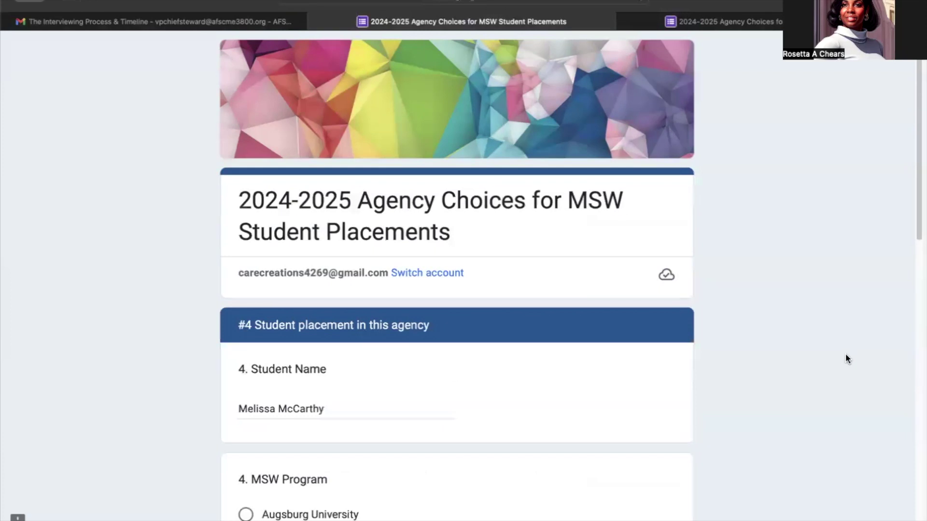
Step: Review the #4 student's name, MSW program and supervisor contact details, and continue to the #5 student placement
scroll(845, 358, down, 1)
scroll(846, 357, down, 4)
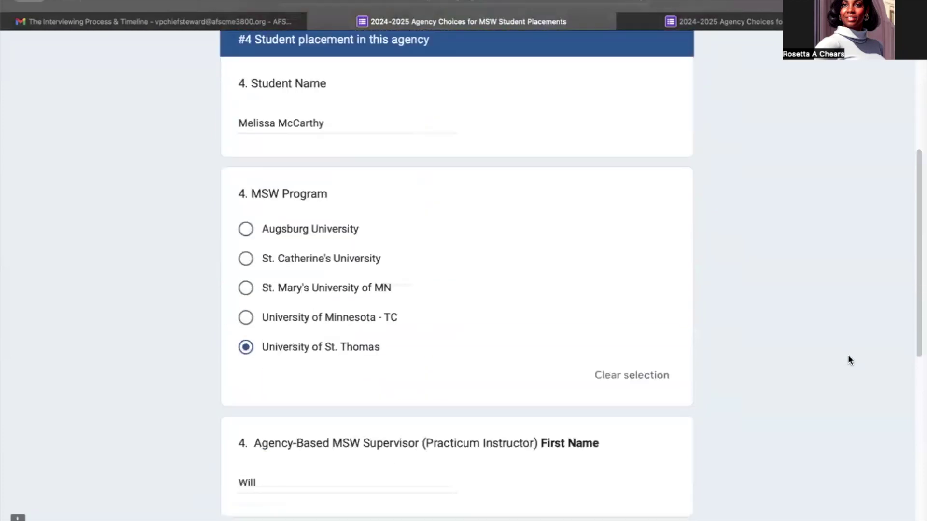
scroll(847, 358, down, 3)
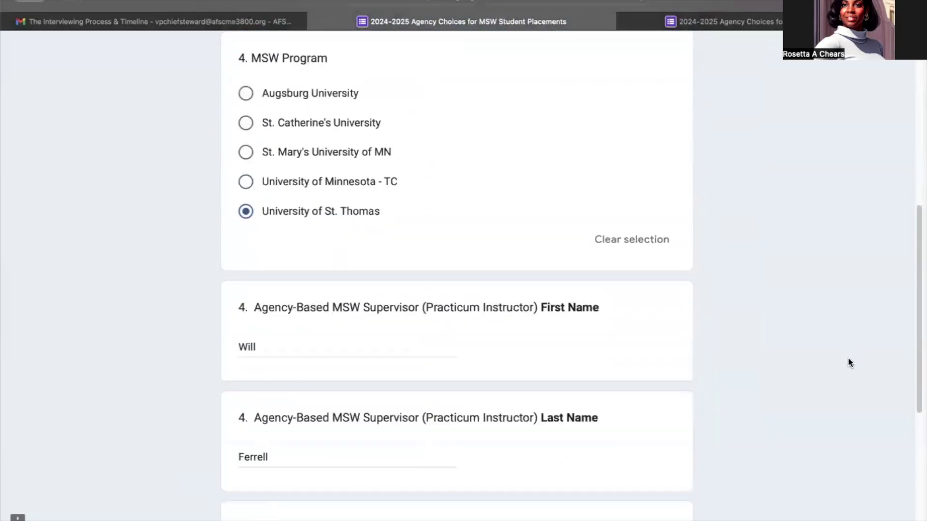
scroll(847, 358, down, 4)
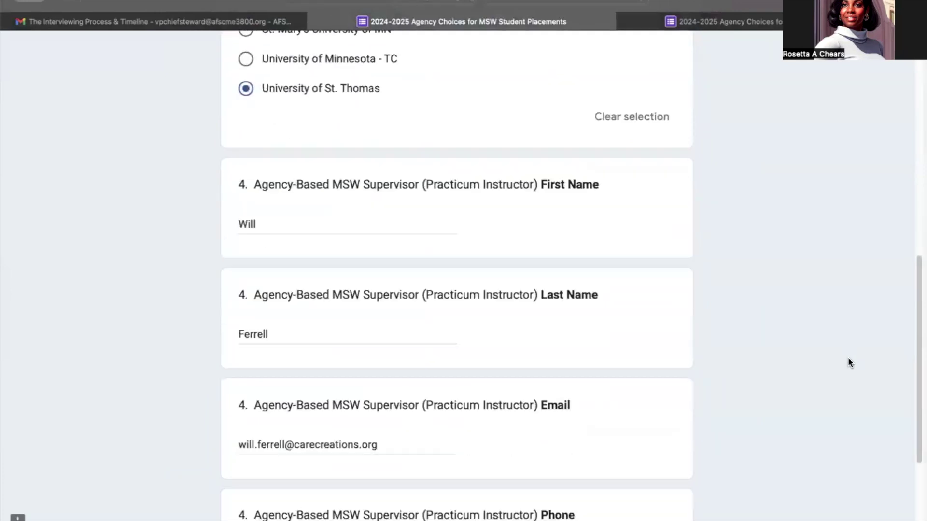
scroll(847, 358, down, 1)
scroll(847, 357, down, 2)
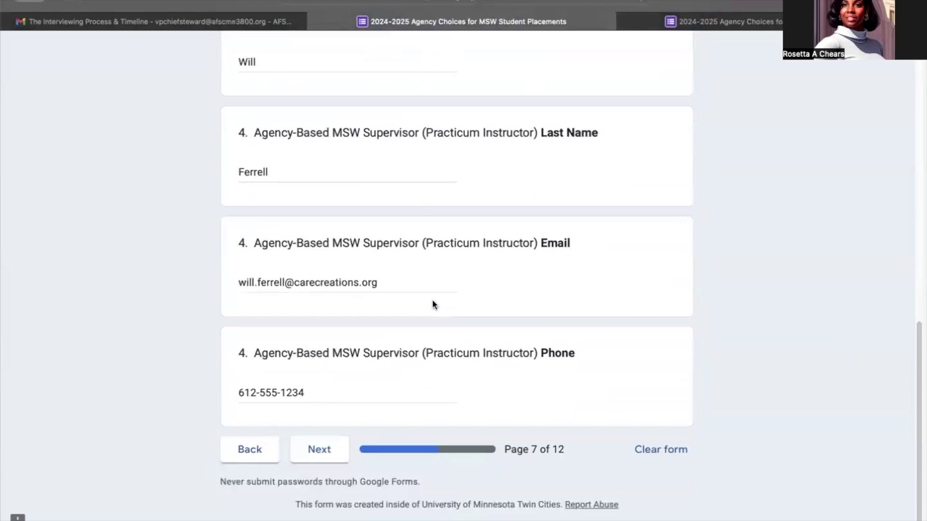
click(320, 455)
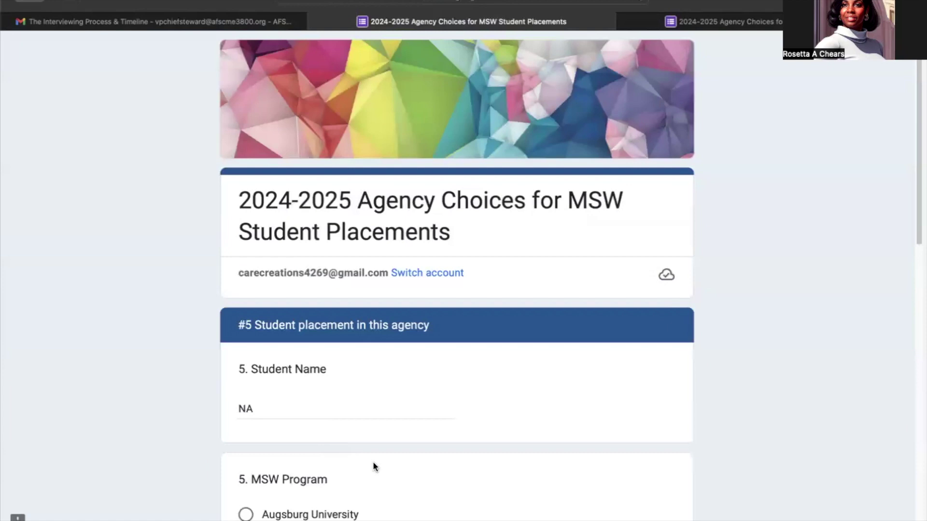
Step: Review the #5 student placement, leave its MSW program and supervisor fields blank, and continue to the #6 student placement
scroll(372, 462, down, 1)
scroll(373, 461, down, 3)
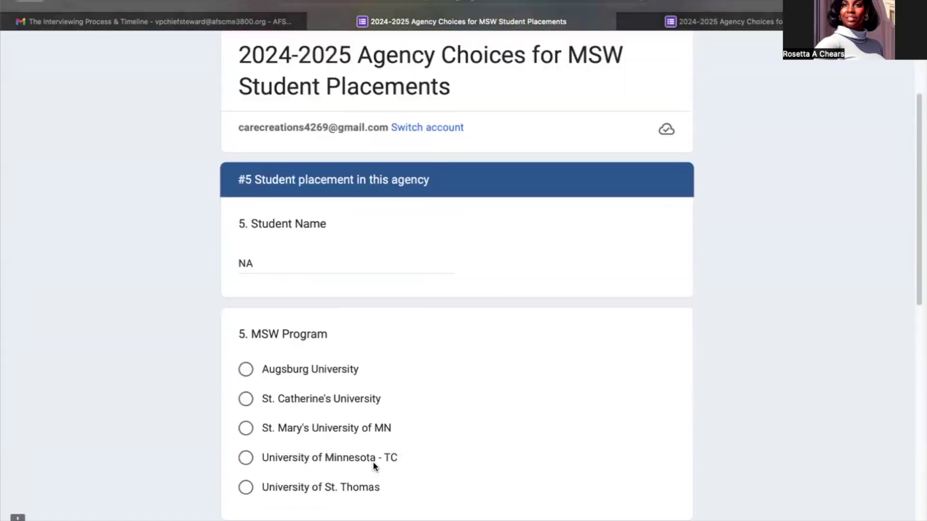
scroll(373, 462, down, 1)
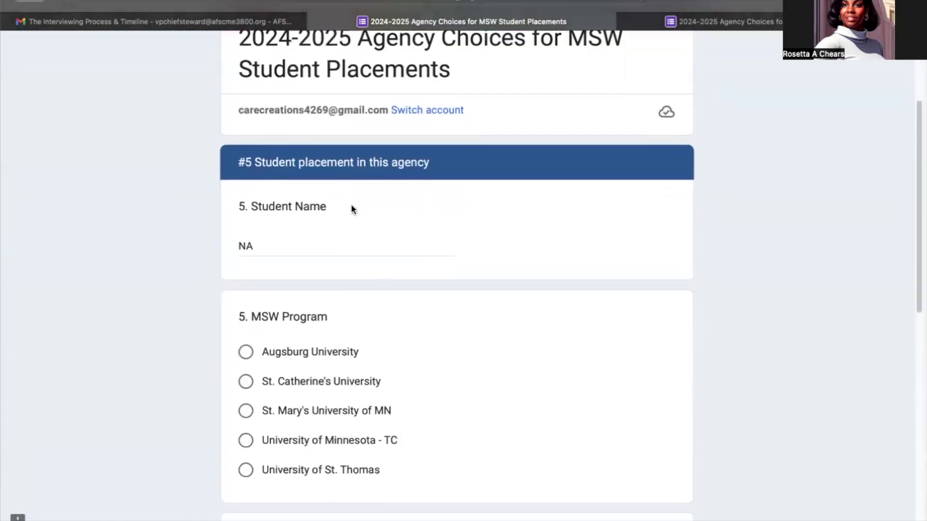
scroll(357, 348, down, 10)
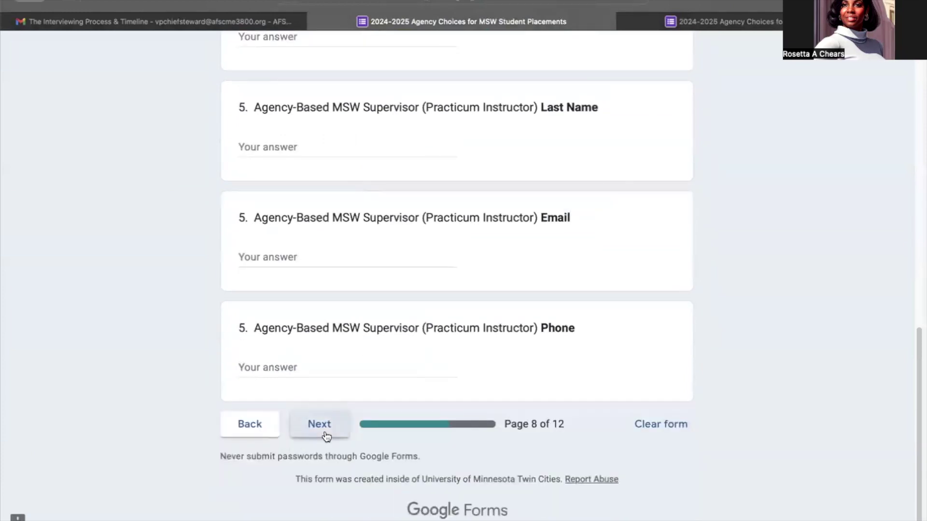
click(324, 439)
Step: Advance through the #6, #7 and #8 student placements without adding answers, to the section on students who would not thrive at this agency
scroll(355, 369, down, 15)
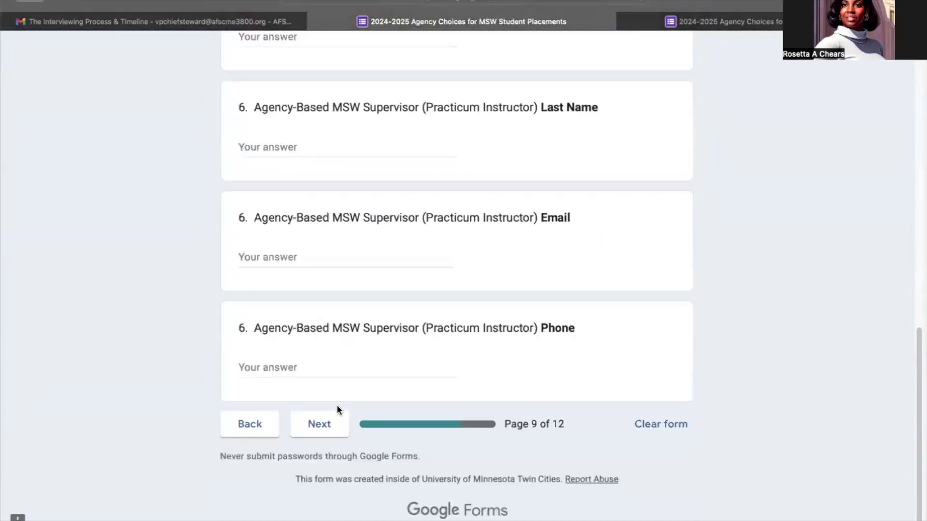
click(326, 432)
scroll(326, 433, down, 10)
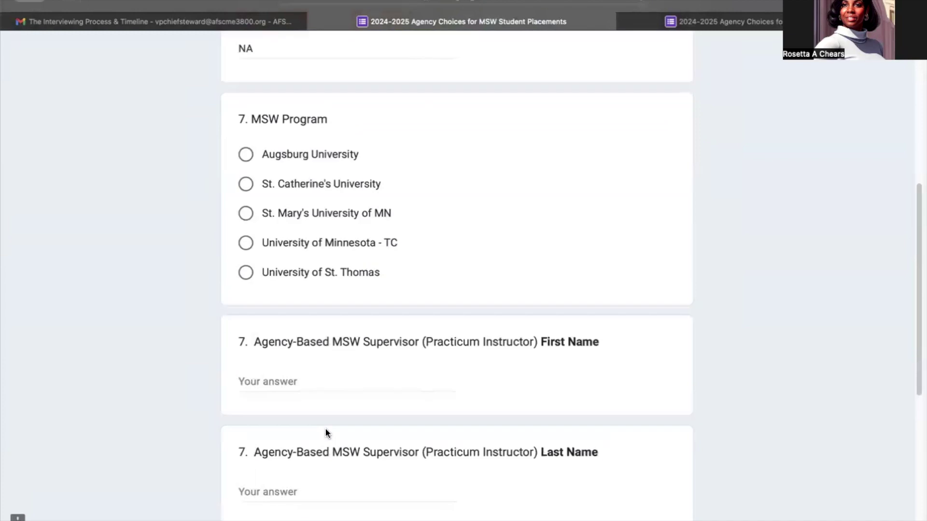
click(314, 462)
scroll(317, 462, down, 15)
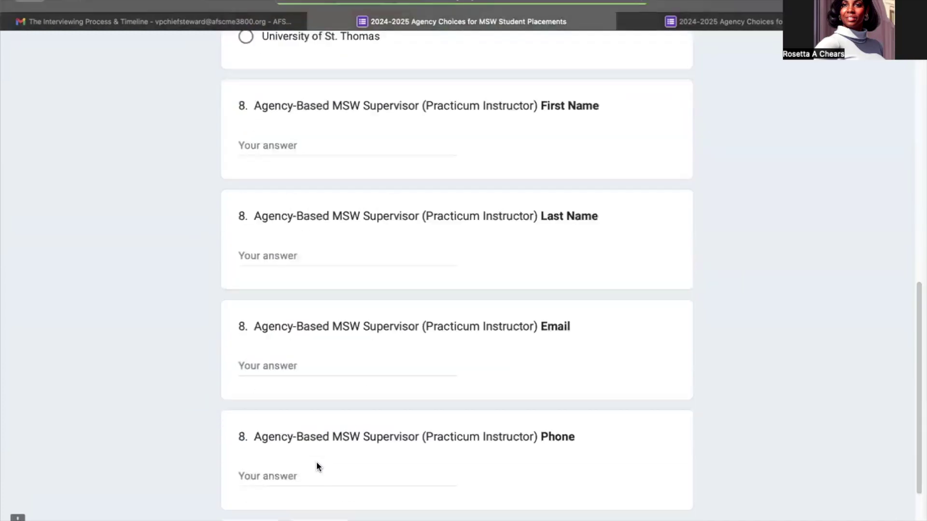
click(327, 429)
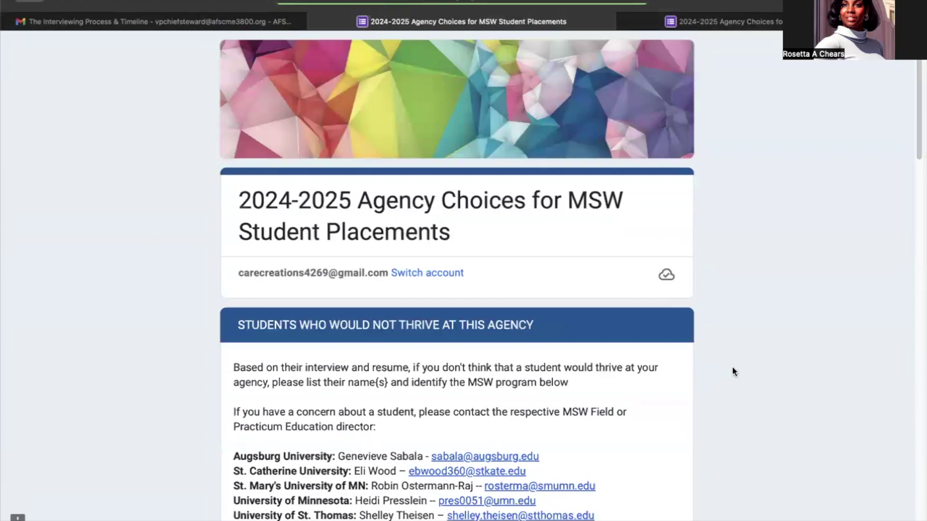
Step: Review the instructions, names and MSW programs of the three students who would not thrive at this agency, and submit the form
scroll(732, 367, down, 4)
scroll(734, 371, down, 2)
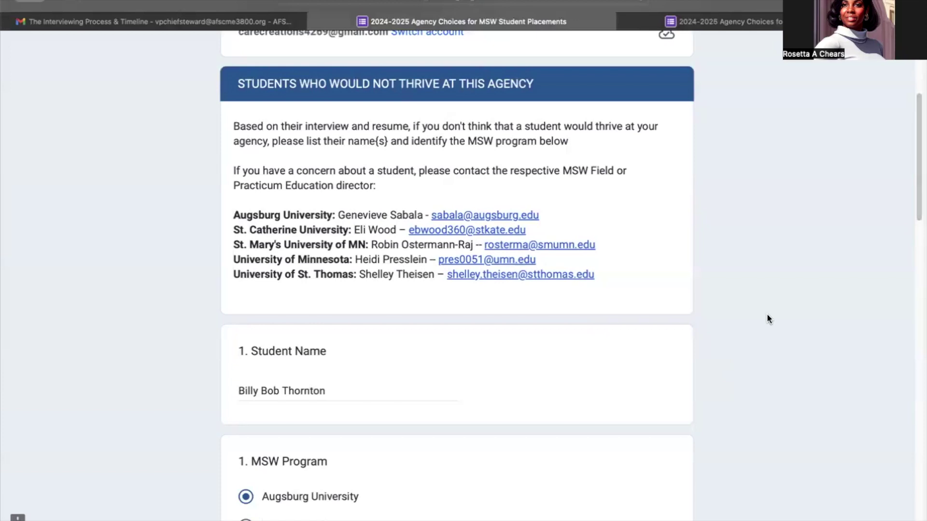
scroll(767, 319, down, 6)
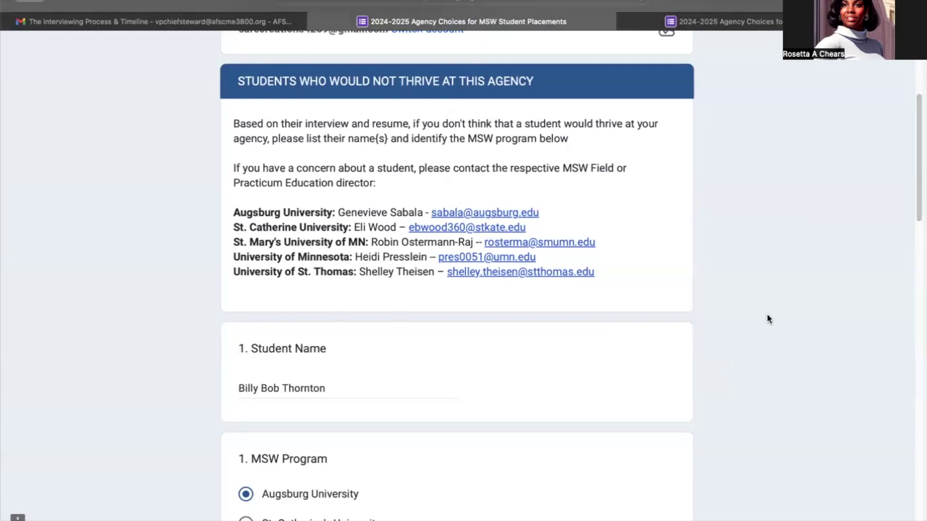
scroll(768, 319, down, 4)
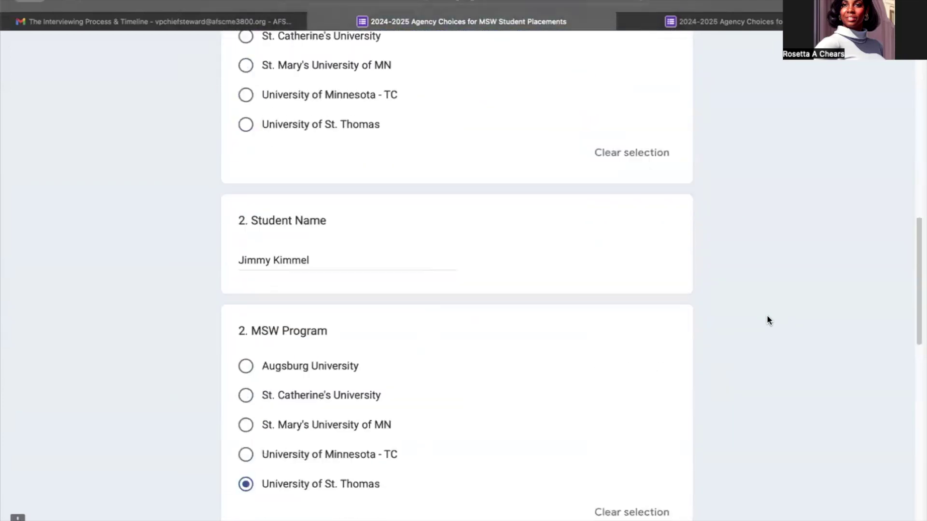
scroll(768, 320, up, 2)
scroll(767, 320, up, 2)
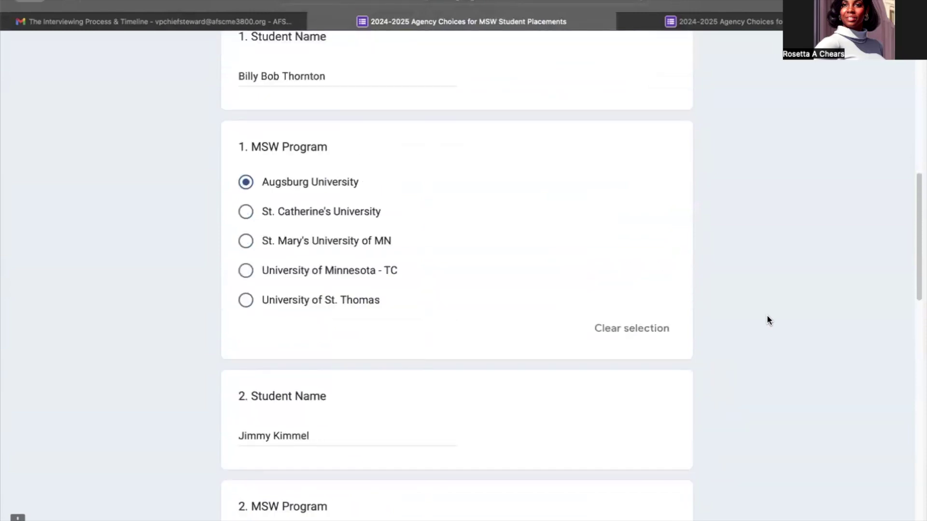
scroll(769, 320, down, 4)
scroll(768, 320, down, 4)
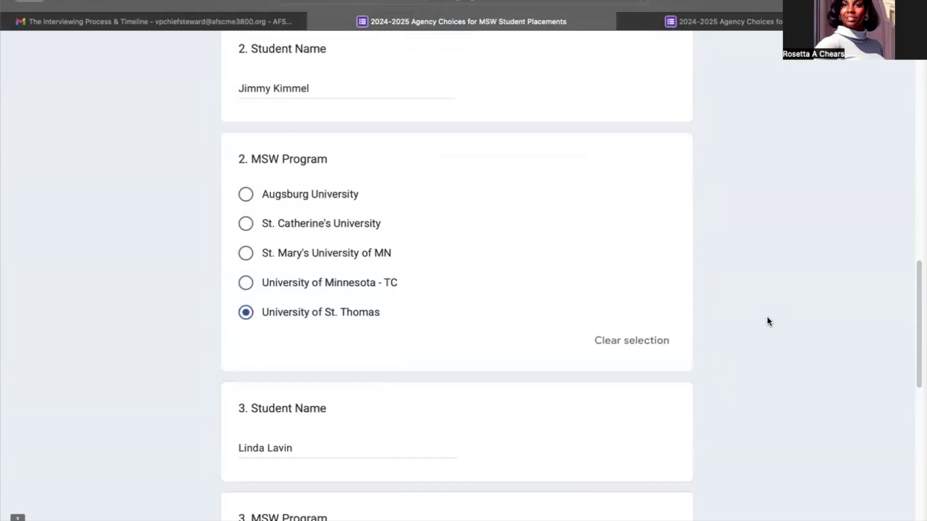
scroll(767, 318, down, 4)
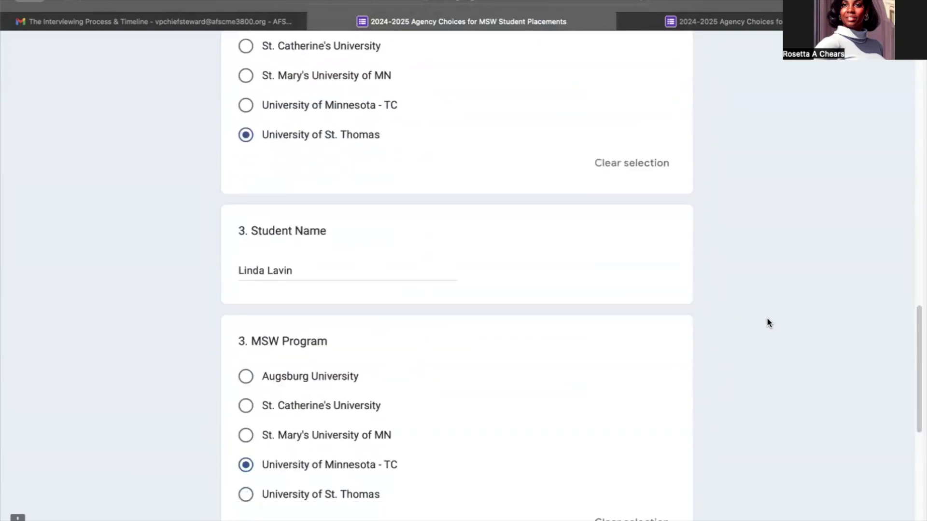
scroll(767, 320, down, 7)
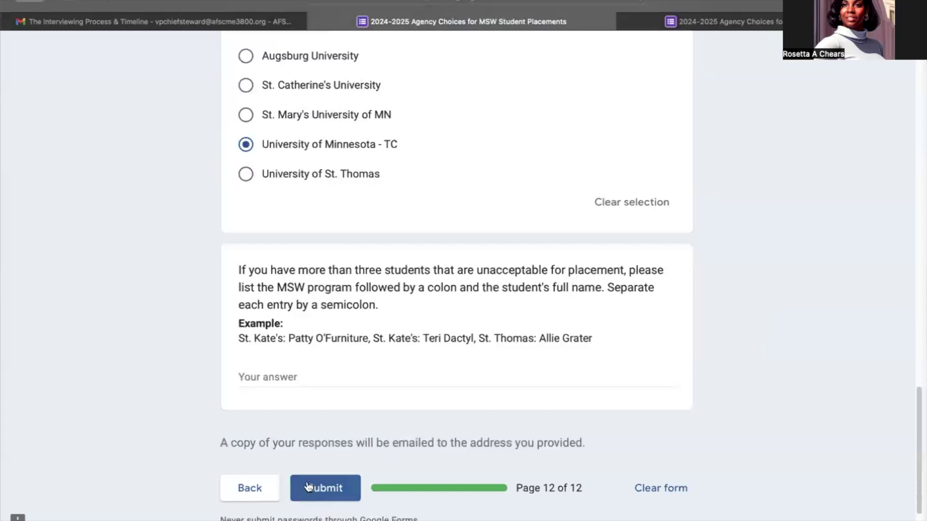
click(332, 497)
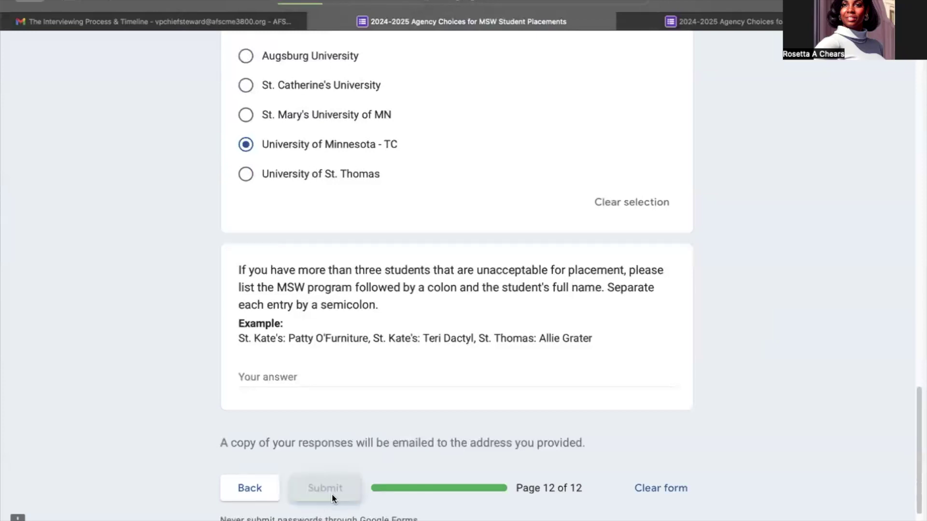